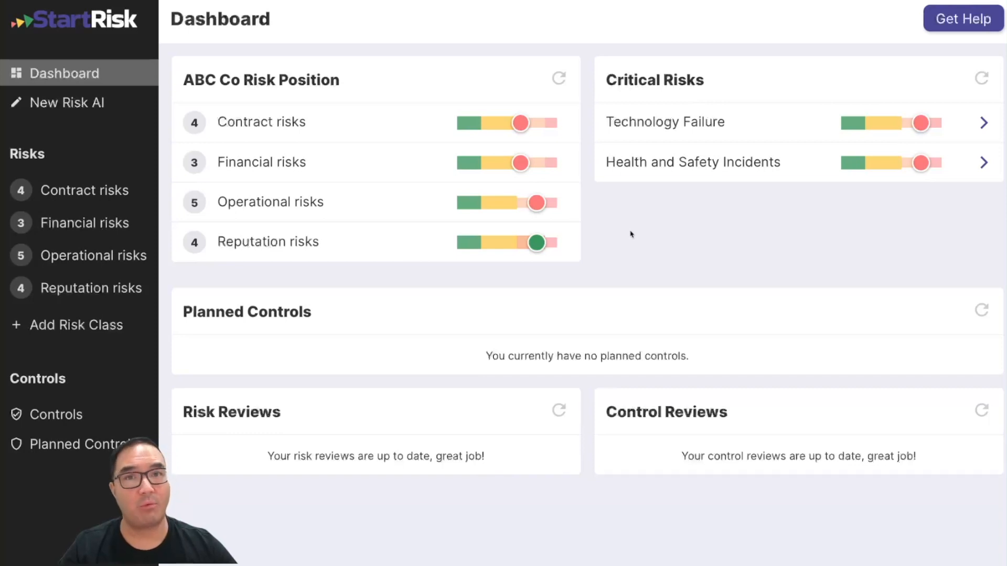
Step: Open the Health and Safety Incidents critical risk for editing and move to its Controls section
{"action": "left_click", "coordinate": [685, 166]}
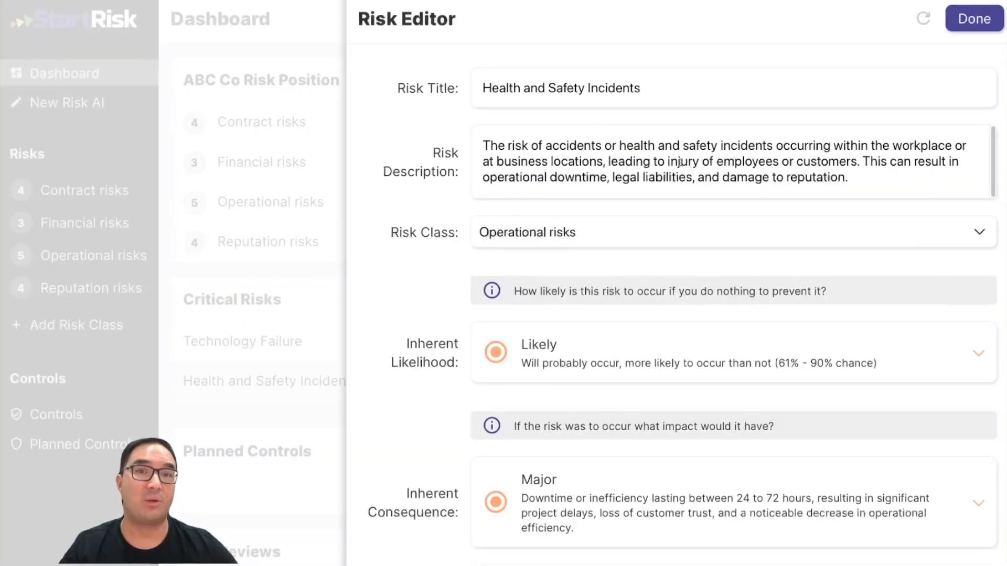
{"action": "scroll", "coordinate": [680, 163], "scroll_direction": "down", "scroll_amount": 5}
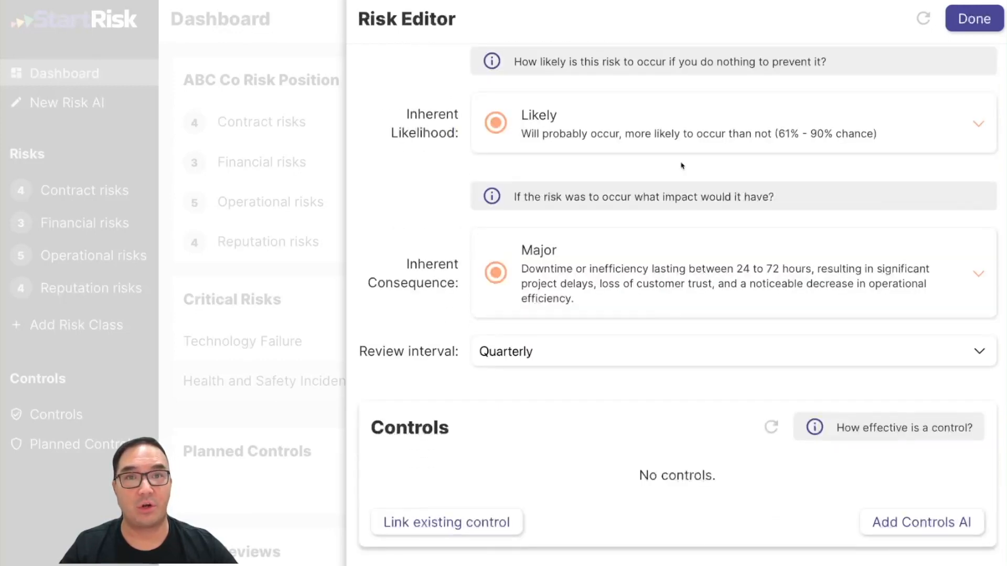
{"action": "scroll", "coordinate": [677, 165], "scroll_direction": "down", "scroll_amount": 6}
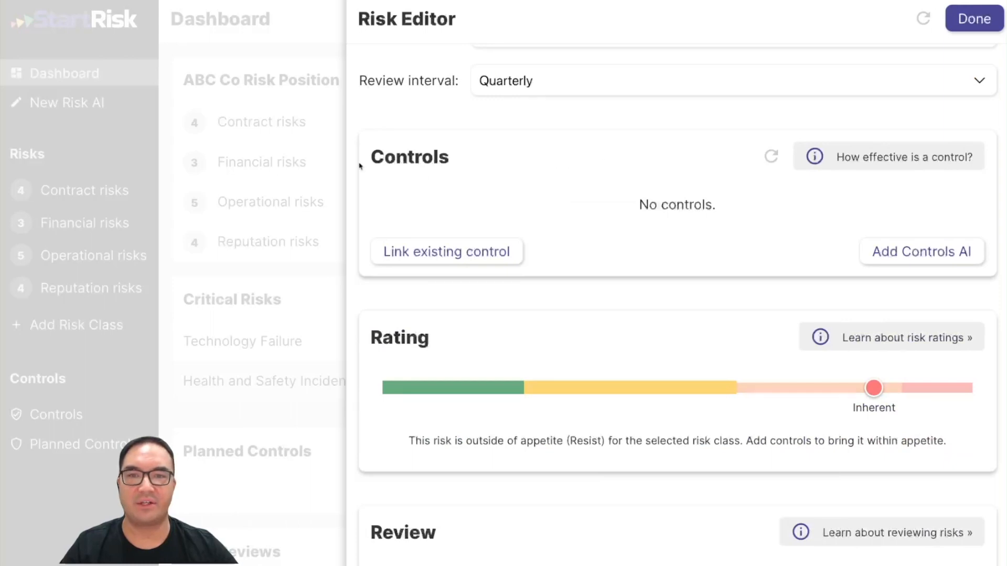
Step: Try creating a new linked control from the existing-controls editor, rating its impact on likelihood as Good
{"action": "left_click", "coordinate": [438, 256]}
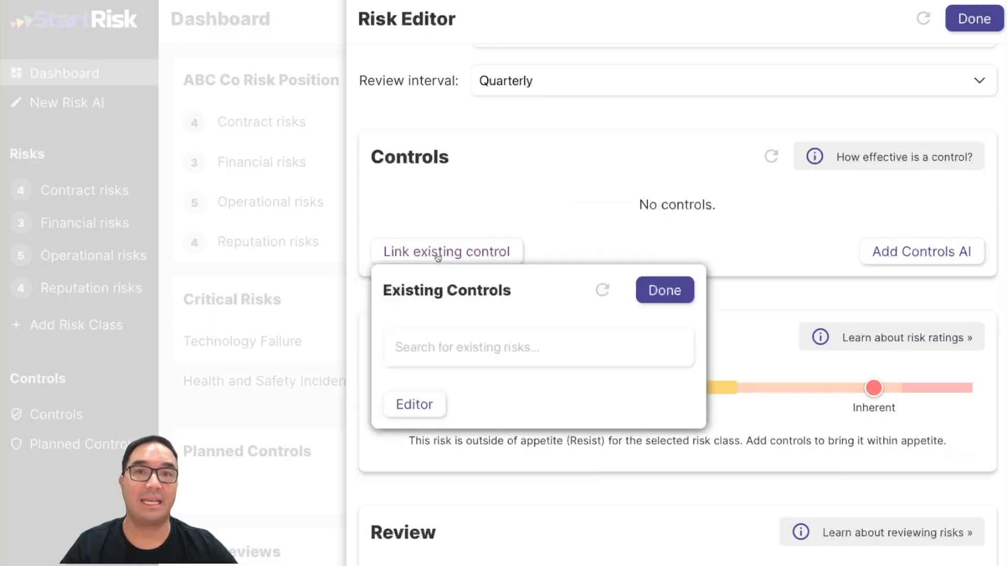
{"action": "left_click", "coordinate": [414, 405]}
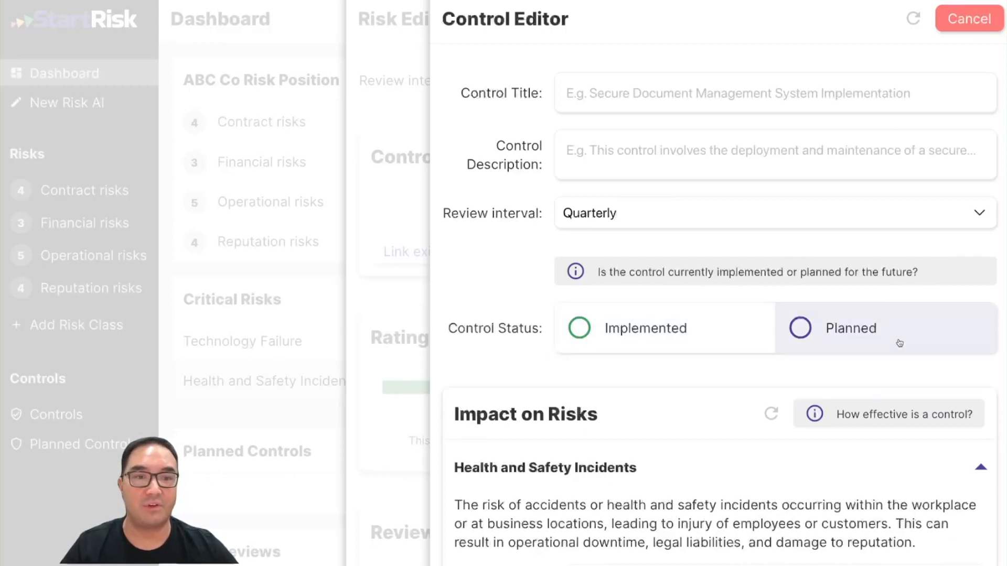
{"action": "scroll", "coordinate": [470, 370], "scroll_direction": "down", "scroll_amount": 2}
{"action": "scroll", "coordinate": [467, 371], "scroll_direction": "down", "scroll_amount": 2}
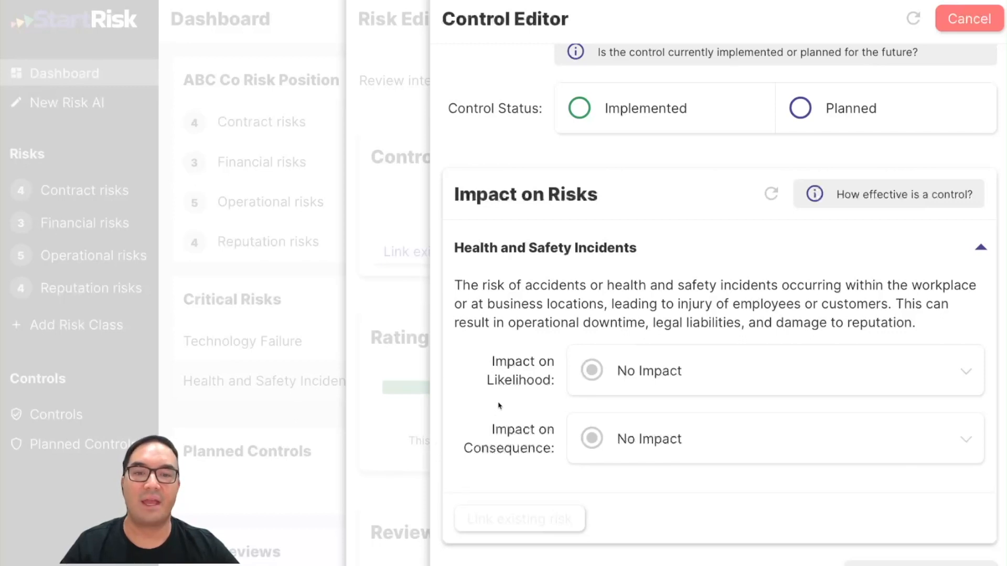
{"action": "left_click", "coordinate": [744, 378]}
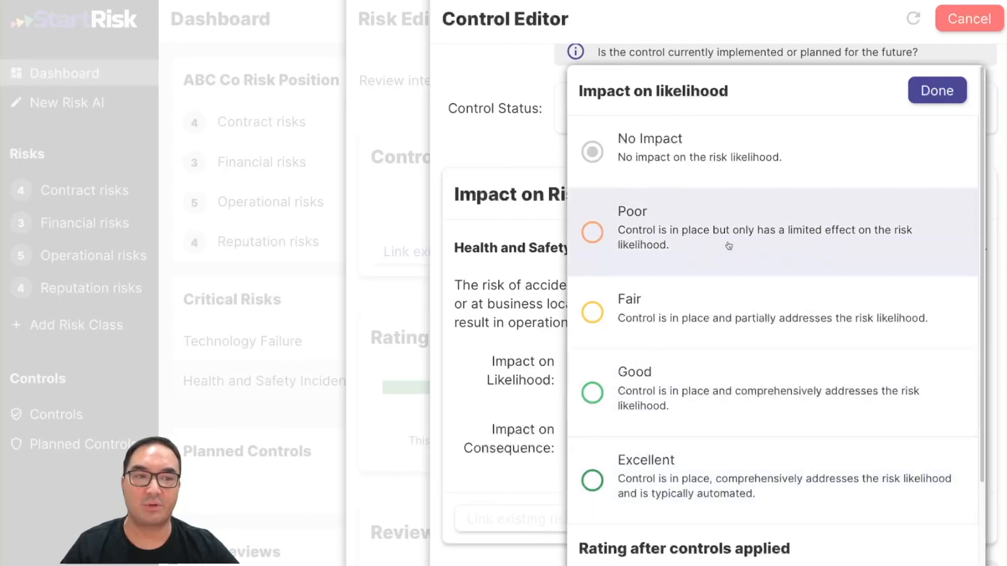
{"action": "scroll", "coordinate": [729, 245], "scroll_direction": "down", "scroll_amount": 3}
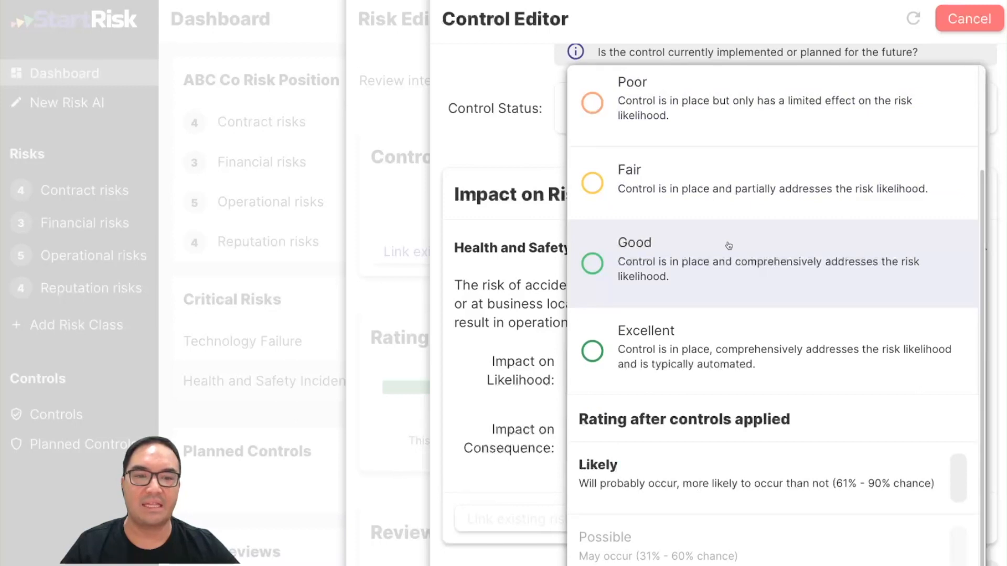
{"action": "left_click", "coordinate": [686, 257]}
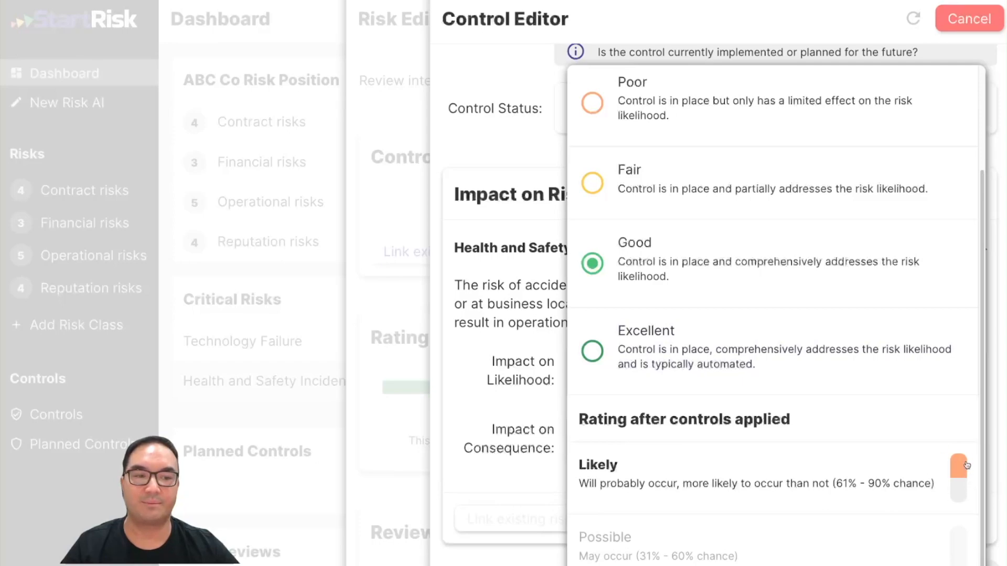
{"action": "left_click", "coordinate": [368, 352]}
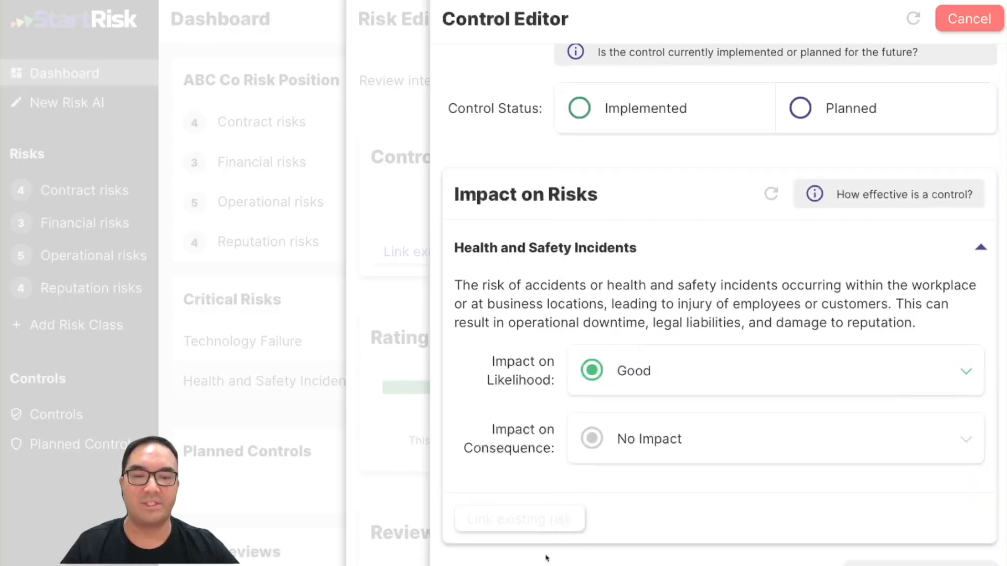
Step: Rate the new control's impact on consequence as Good, then close the control editor without saving it
{"action": "left_click", "coordinate": [636, 460]}
{"action": "left_click", "coordinate": [619, 391]}
{"action": "left_click", "coordinate": [487, 397]}
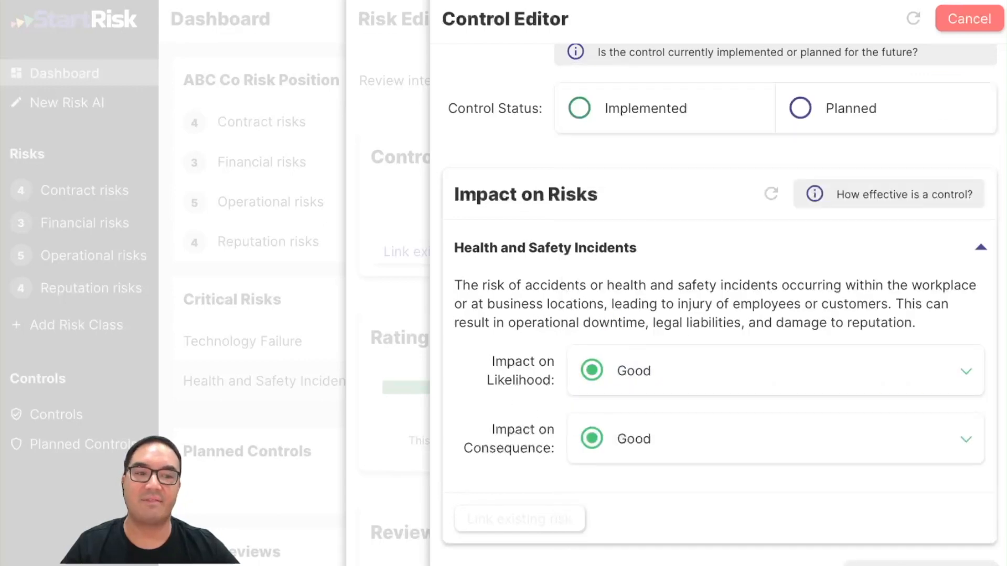
{"action": "left_click", "coordinate": [418, 335]}
Step: Generate AI-suggested controls for the Health and Safety Incidents risk
{"action": "scroll", "coordinate": [666, 248], "scroll_direction": "up", "scroll_amount": 8}
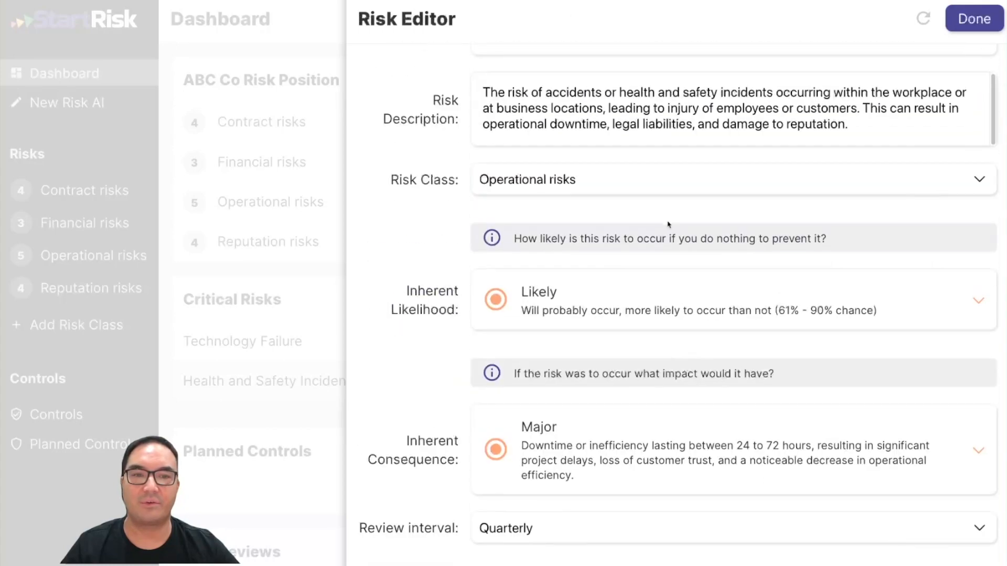
{"action": "scroll", "coordinate": [654, 267], "scroll_direction": "down", "scroll_amount": 5}
{"action": "scroll", "coordinate": [654, 268], "scroll_direction": "down", "scroll_amount": 5}
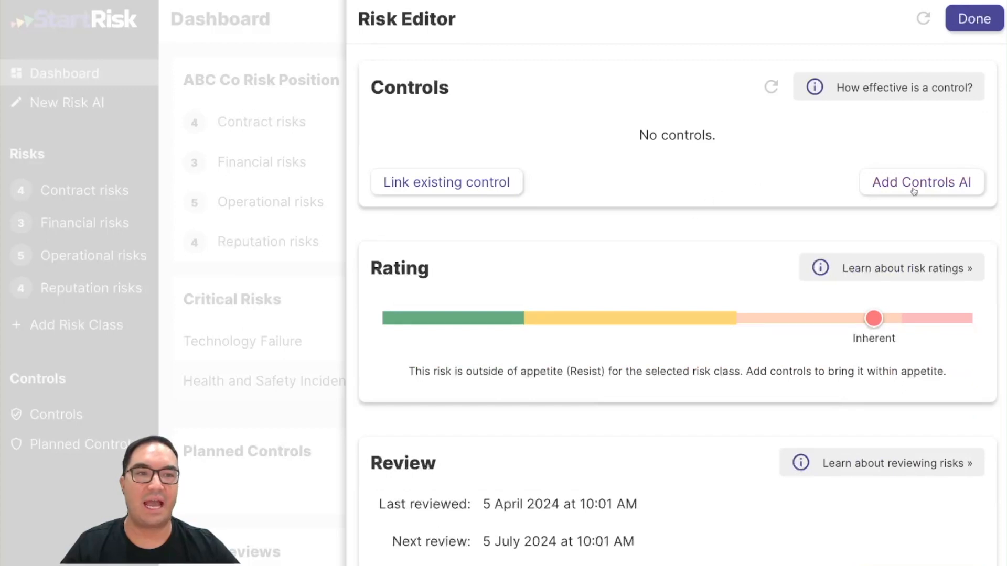
{"action": "left_click", "coordinate": [916, 188]}
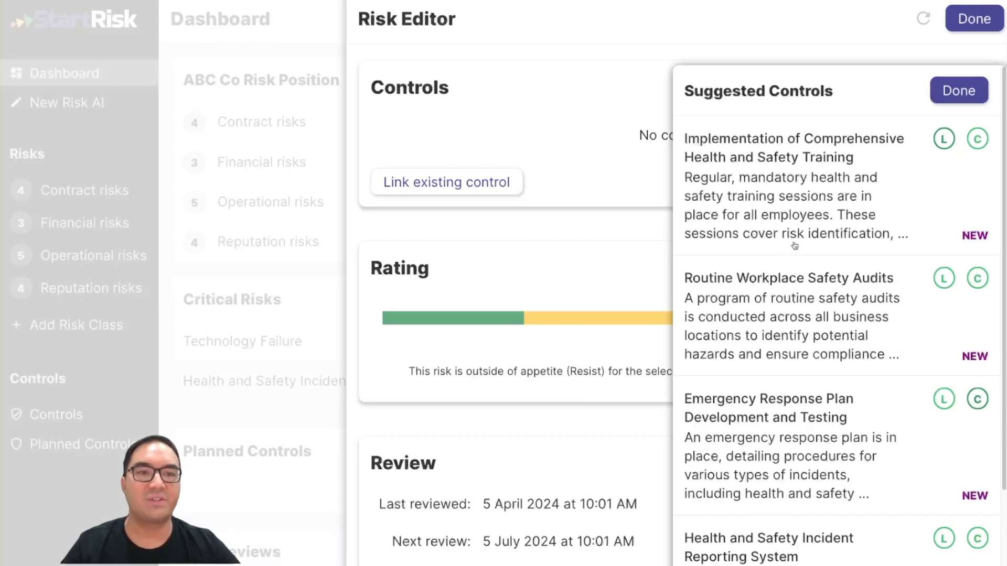
{"action": "scroll", "coordinate": [794, 245], "scroll_direction": "down", "scroll_amount": 1}
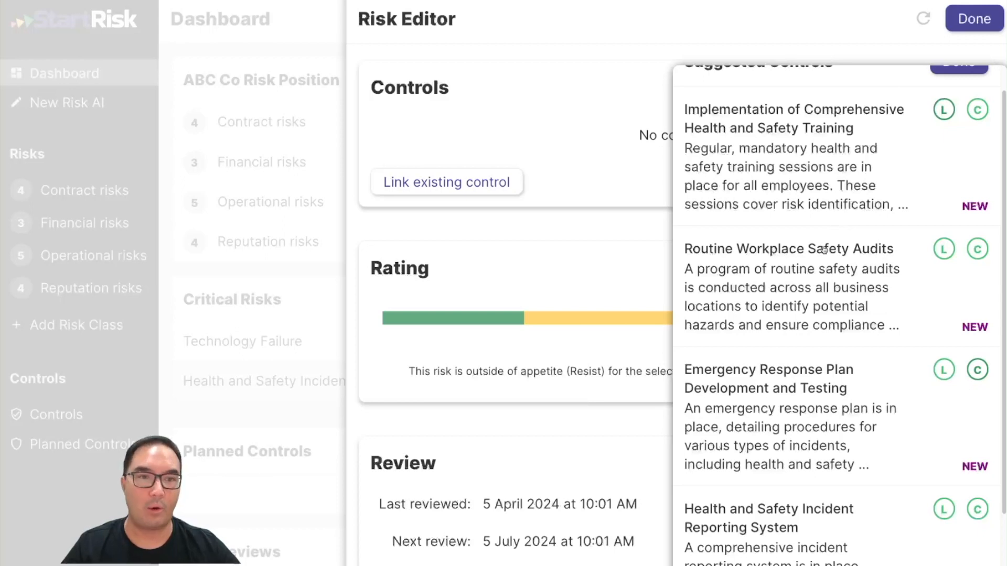
Step: Select Implementation of Comprehensive Health and Safety Training and Routine Workplace Safety Audits and add them as controls
{"action": "left_click", "coordinate": [816, 168]}
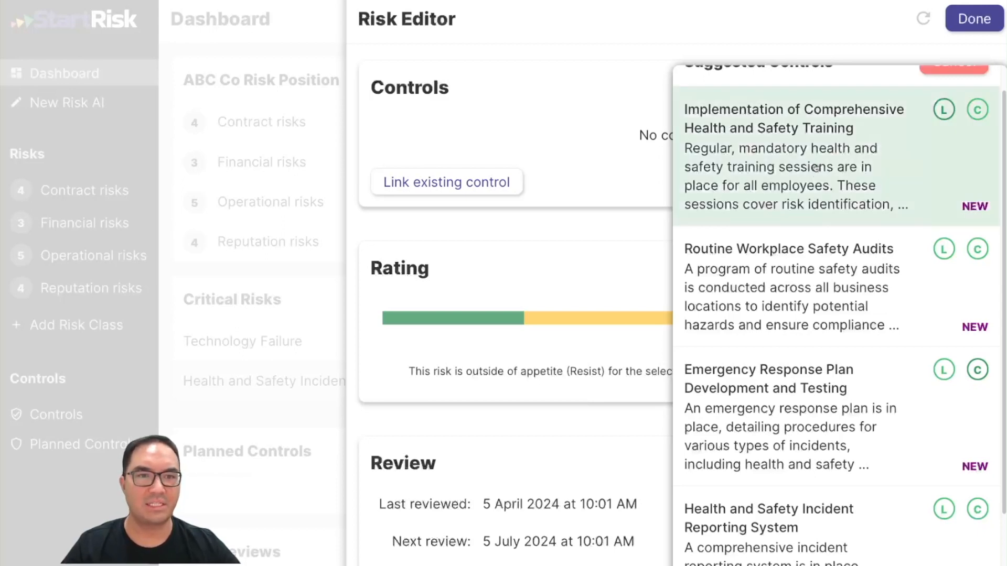
{"action": "left_click", "coordinate": [780, 340]}
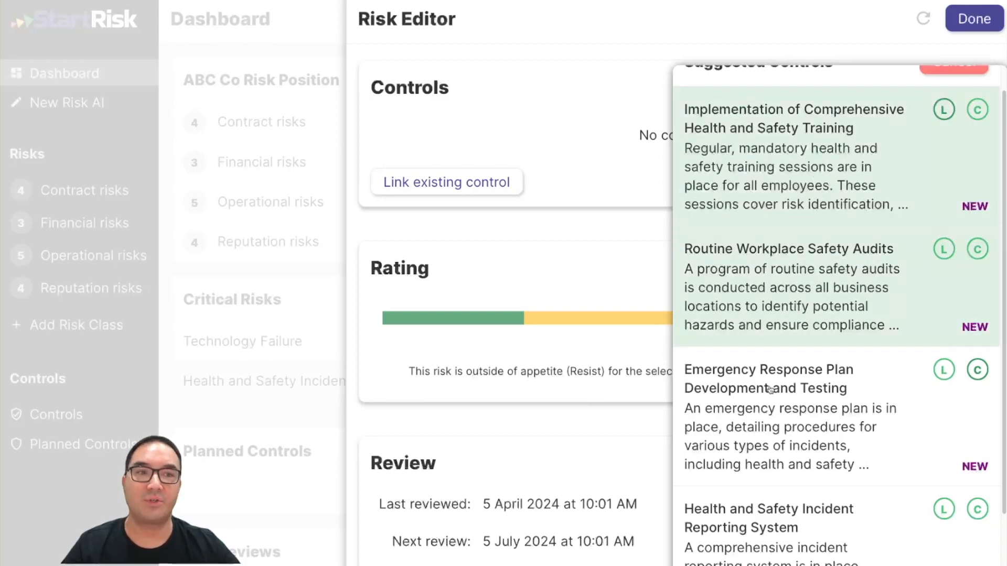
{"action": "scroll", "coordinate": [770, 390], "scroll_direction": "down", "scroll_amount": 2}
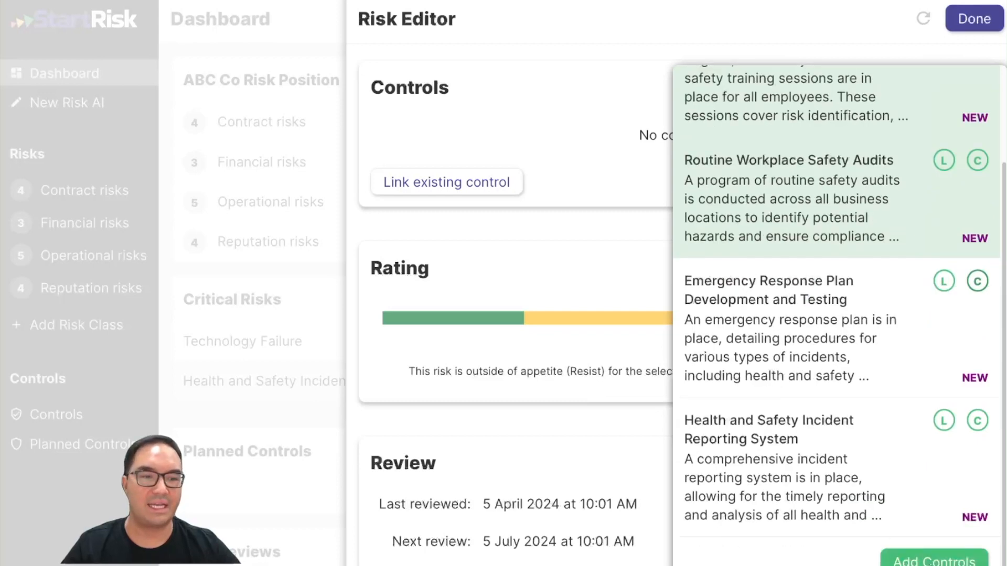
{"action": "left_click", "coordinate": [933, 560]}
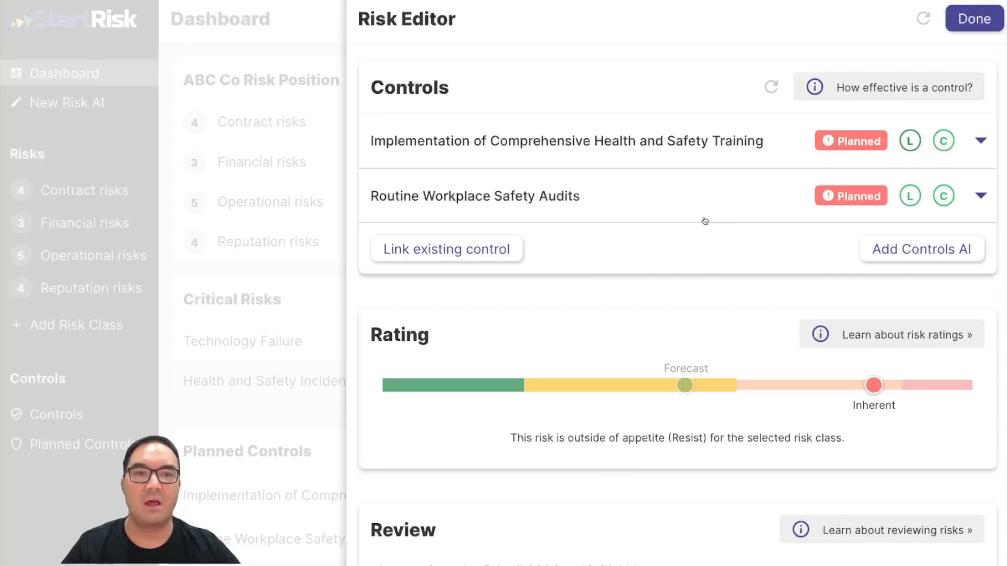
Step: Edit the Implementation of Comprehensive Health and Safety Training control, set its status to Implemented, and save
{"action": "left_click", "coordinate": [982, 142]}
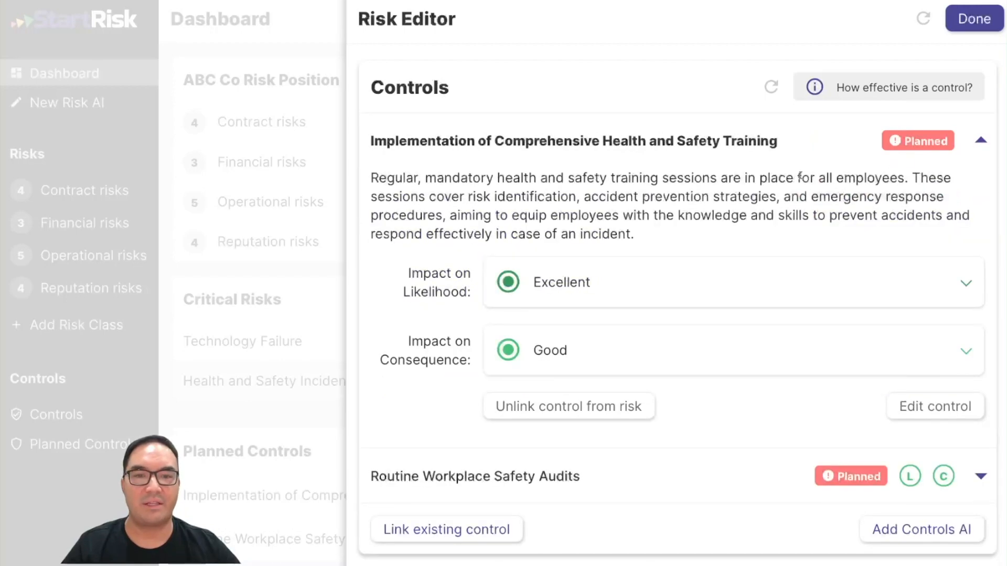
{"action": "left_click", "coordinate": [920, 403]}
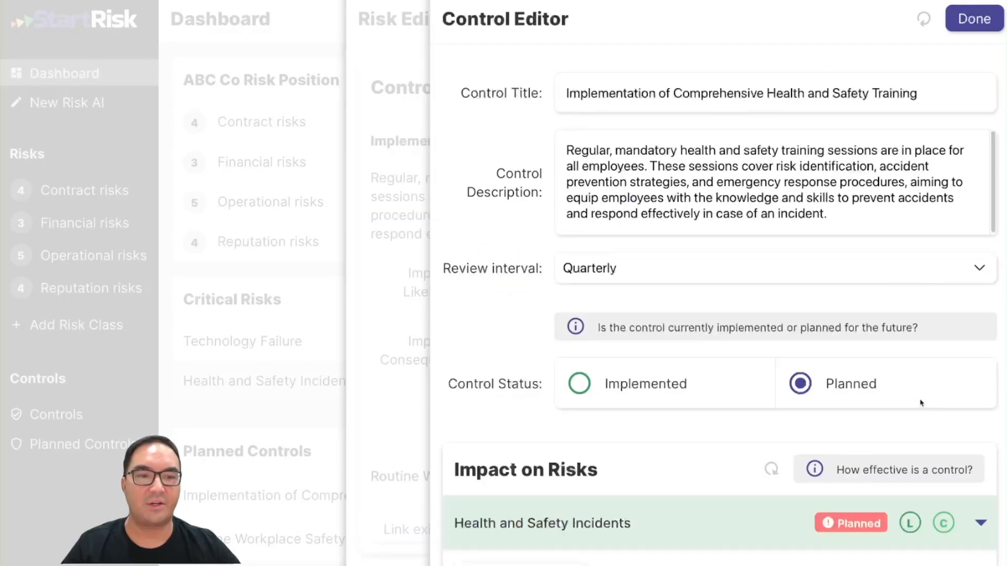
{"action": "left_click_drag", "start_coordinate": [644, 392], "coordinate": [646, 392]}
{"action": "left_click", "coordinate": [646, 392]}
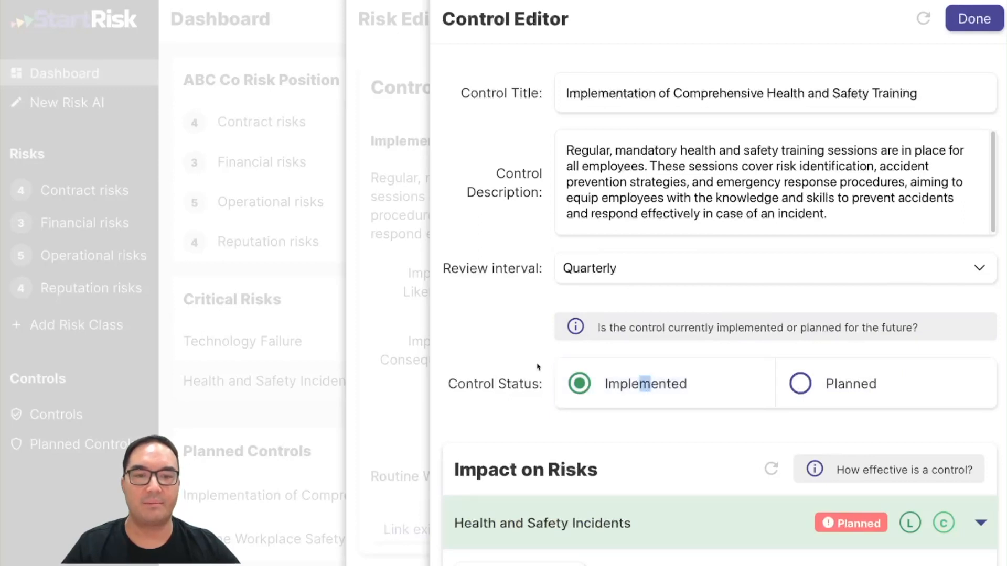
{"action": "scroll", "coordinate": [533, 342], "scroll_direction": "down", "scroll_amount": 4}
{"action": "scroll", "coordinate": [534, 334], "scroll_direction": "down", "scroll_amount": 2}
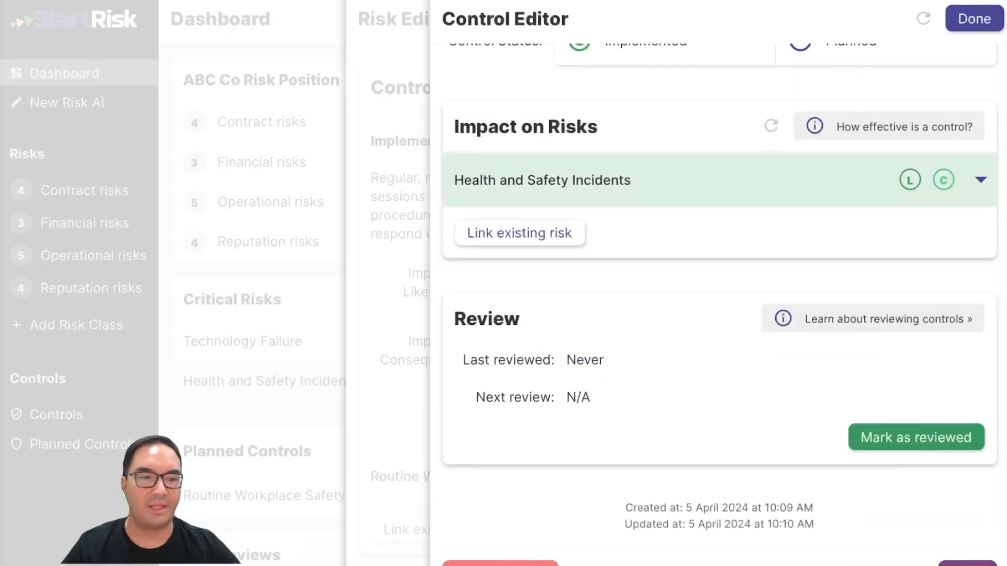
{"action": "left_click", "coordinate": [968, 564]}
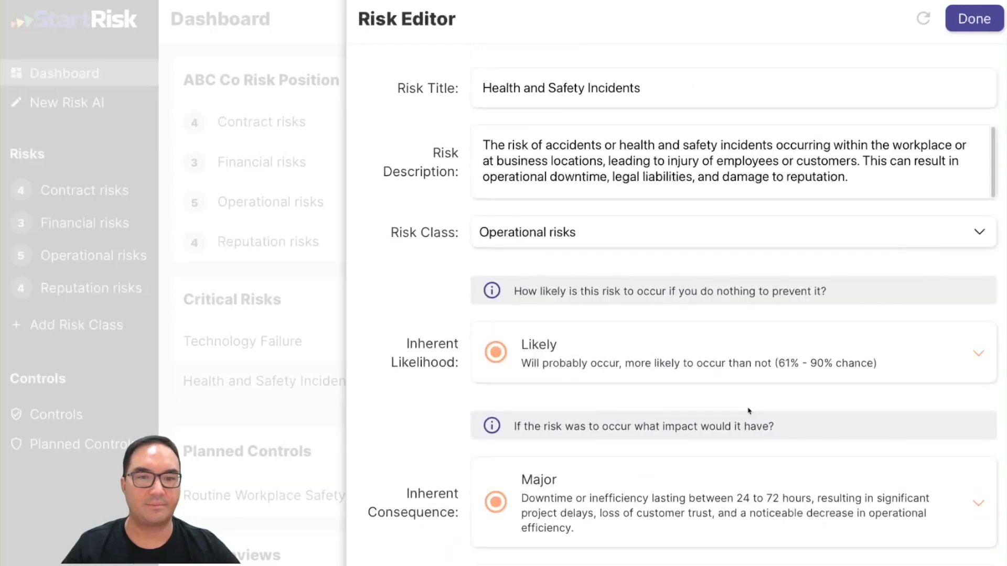
Step: Review the updated risk details and the dashboard's risk position and control panels
{"action": "scroll", "coordinate": [745, 403], "scroll_direction": "down", "scroll_amount": 4}
{"action": "scroll", "coordinate": [745, 403], "scroll_direction": "down", "scroll_amount": 4}
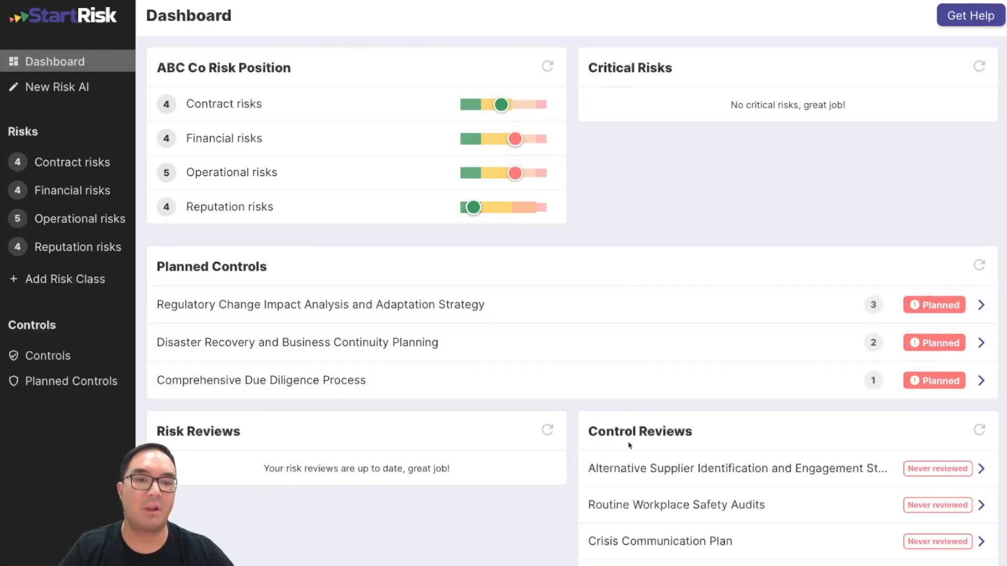
{"action": "scroll", "coordinate": [640, 427], "scroll_direction": "down", "scroll_amount": 1}
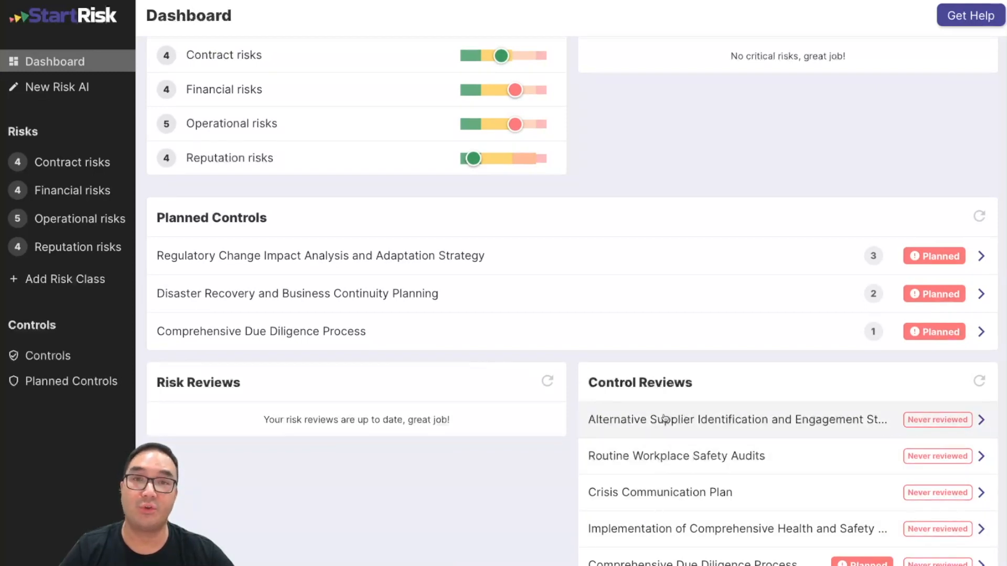
Step: Browse the full list of controls
{"action": "left_click", "coordinate": [65, 355]}
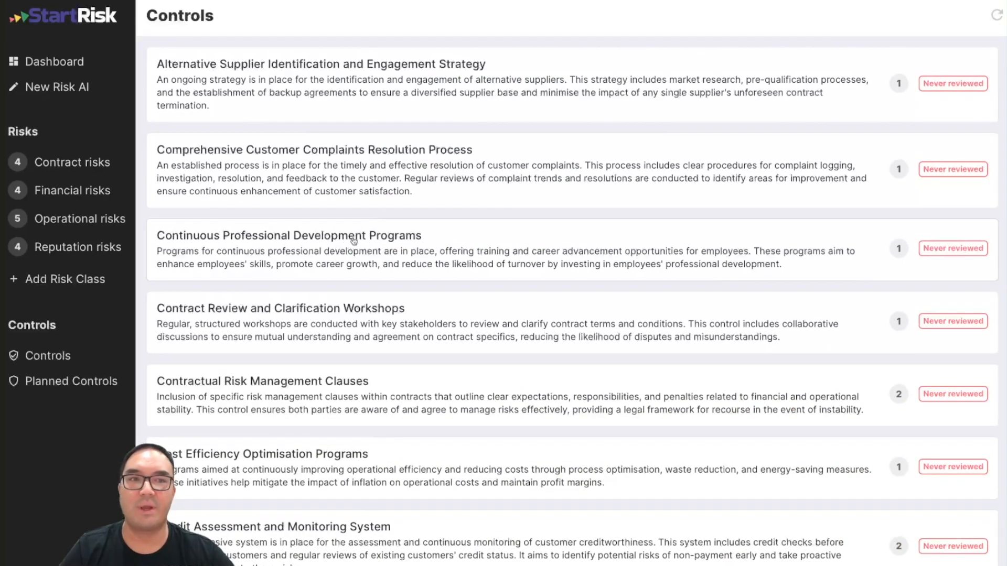
{"action": "scroll", "coordinate": [361, 238], "scroll_direction": "down", "scroll_amount": 10}
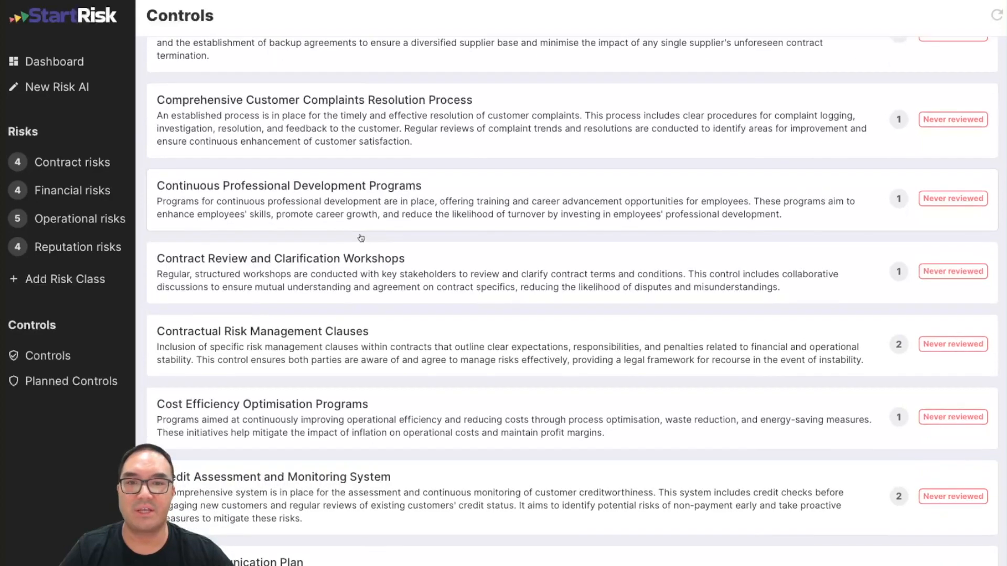
{"action": "scroll", "coordinate": [361, 237], "scroll_direction": "down", "scroll_amount": 2}
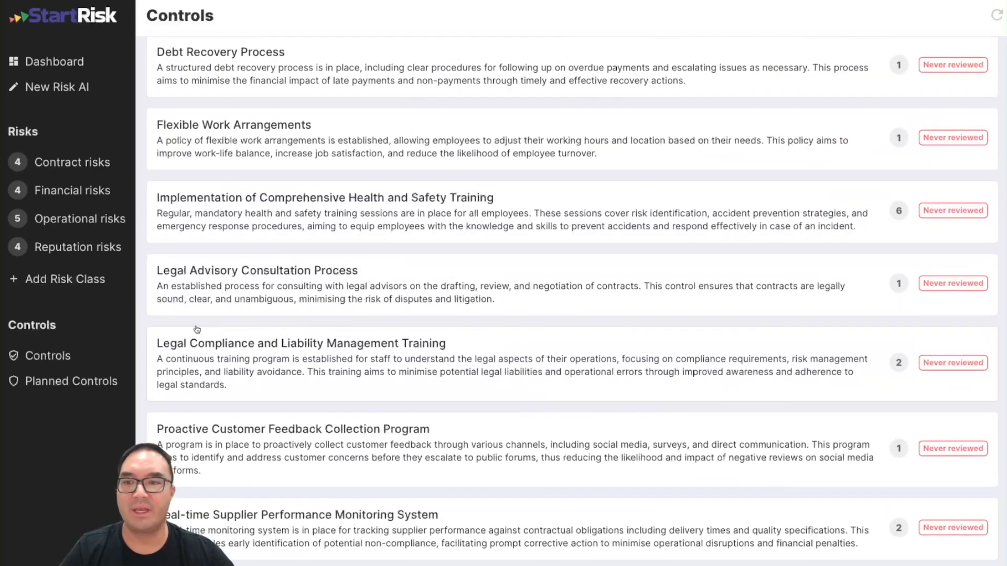
Step: View the Planned Controls list and return to the Dashboard
{"action": "left_click", "coordinate": [108, 382]}
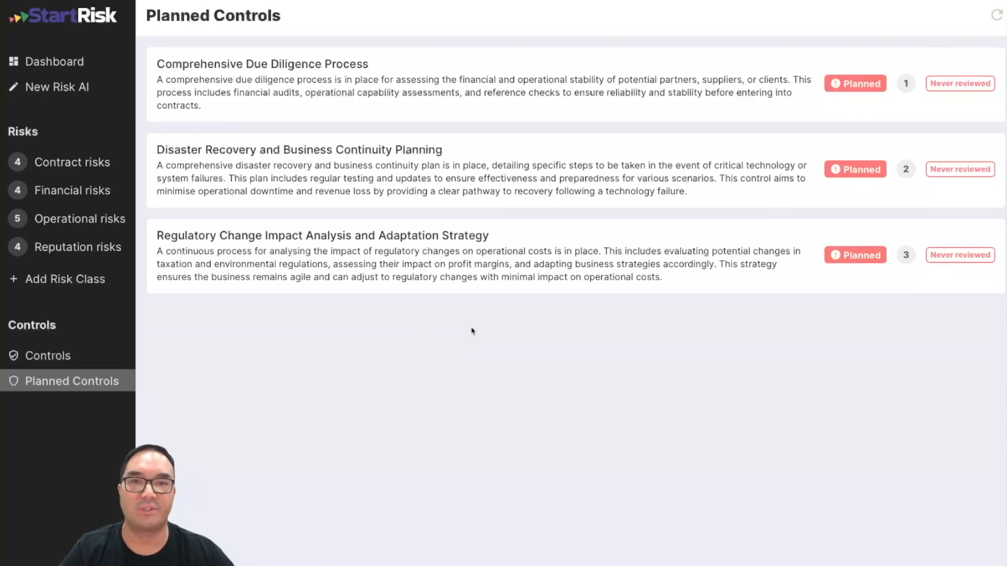
{"action": "left_click", "coordinate": [70, 62]}
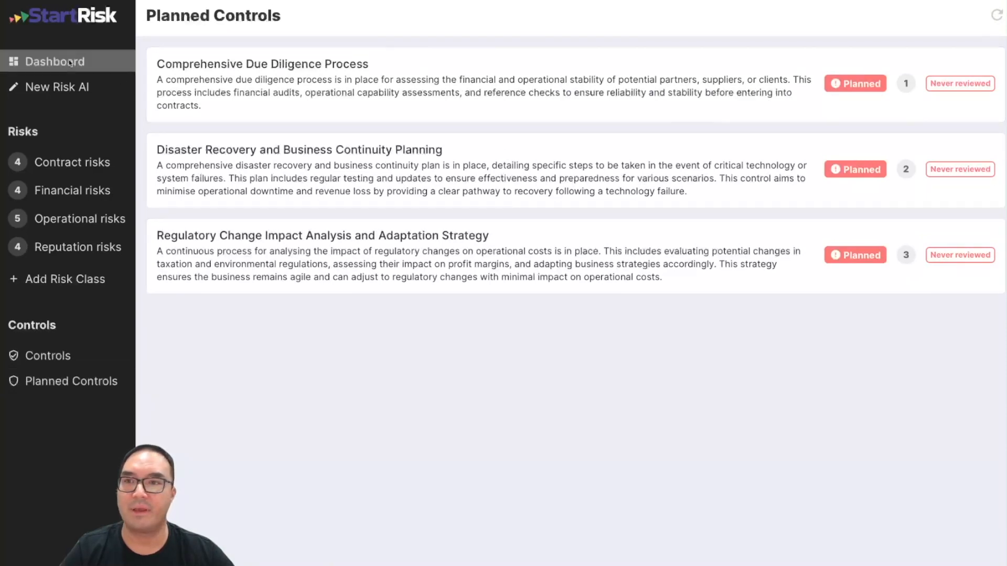